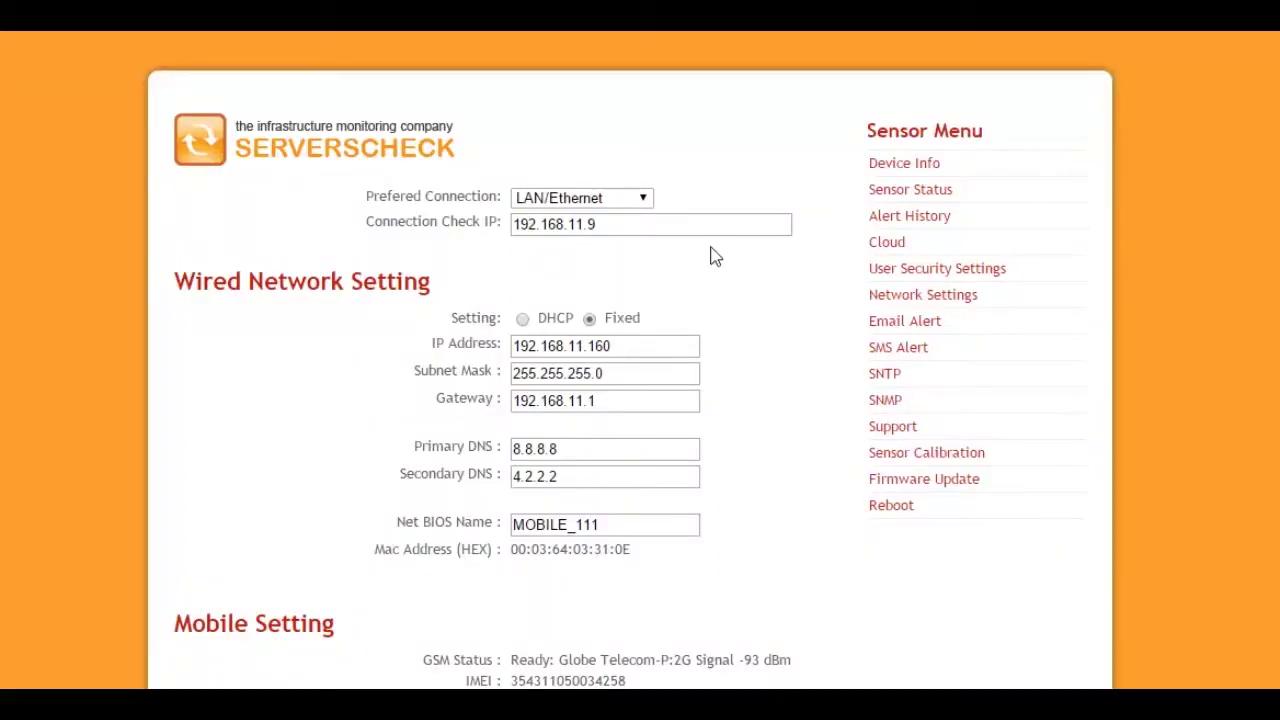
# Load the gateway at 192.168.9.23 in Chrome and enter user name admin at the login prompt.
pyautogui.click(646, 206)
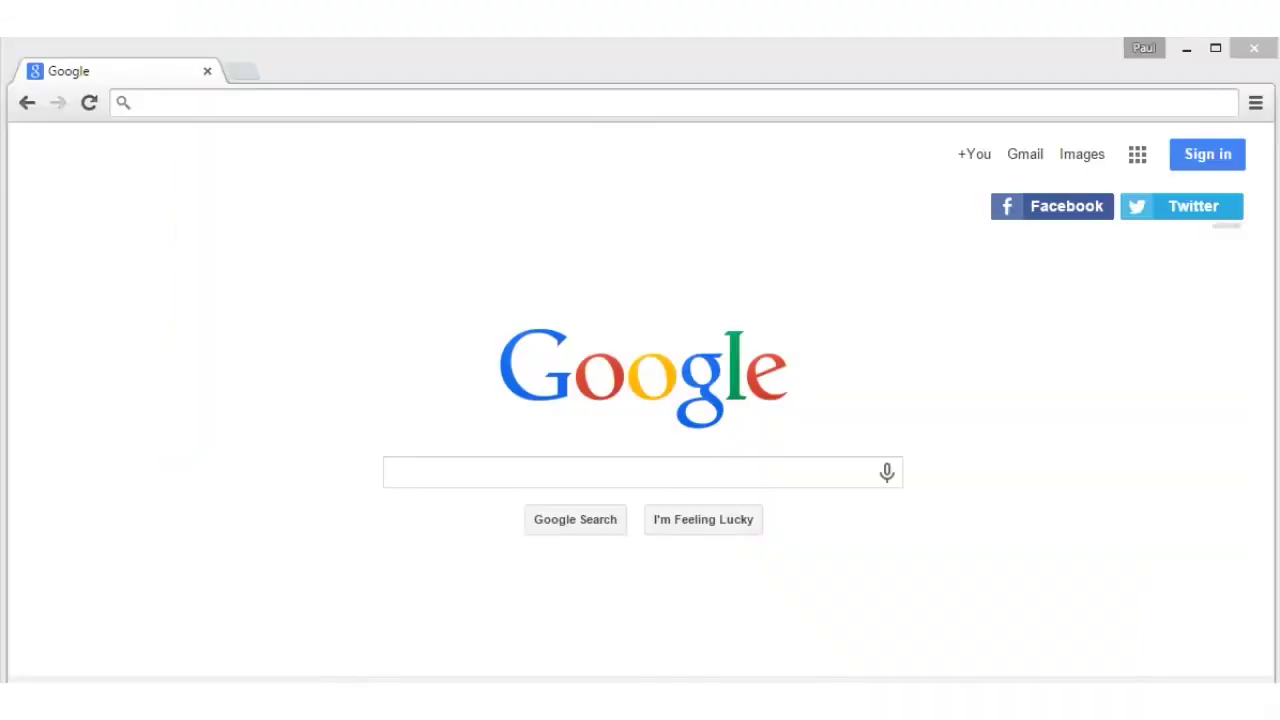
pyautogui.click(206, 120)
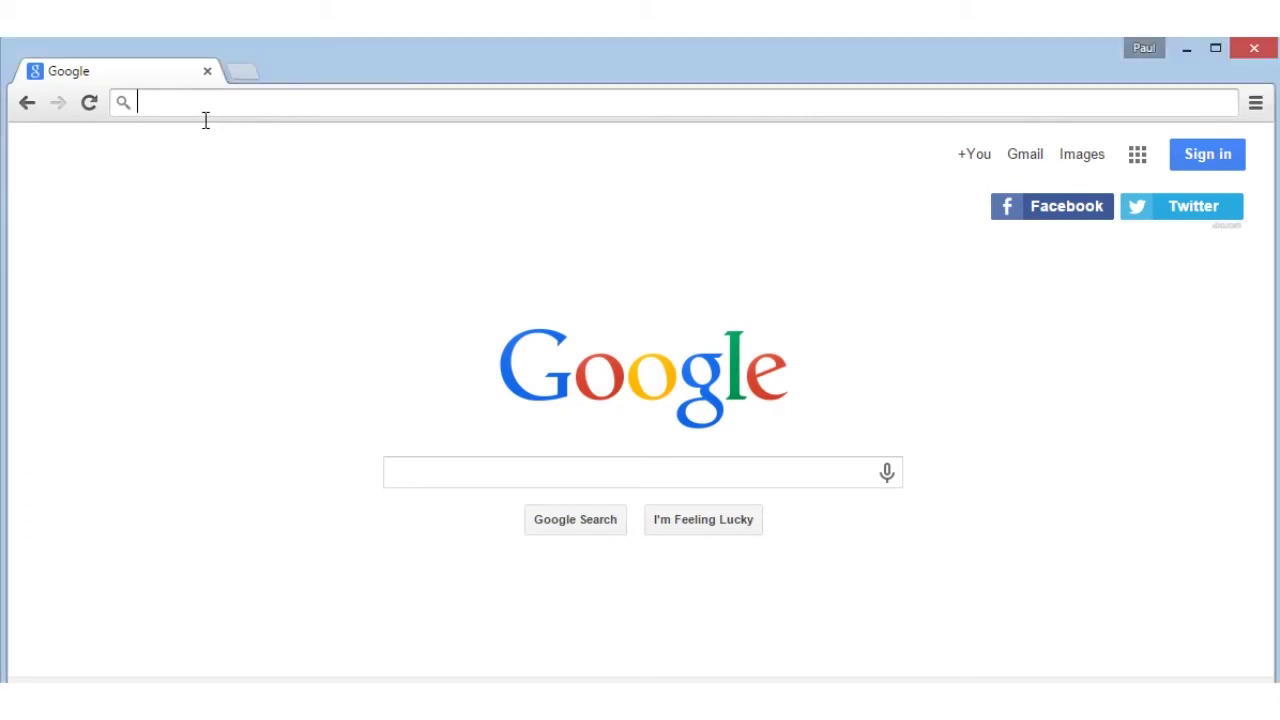
pyautogui.write('192.168.9.23')
pyautogui.press('Return')
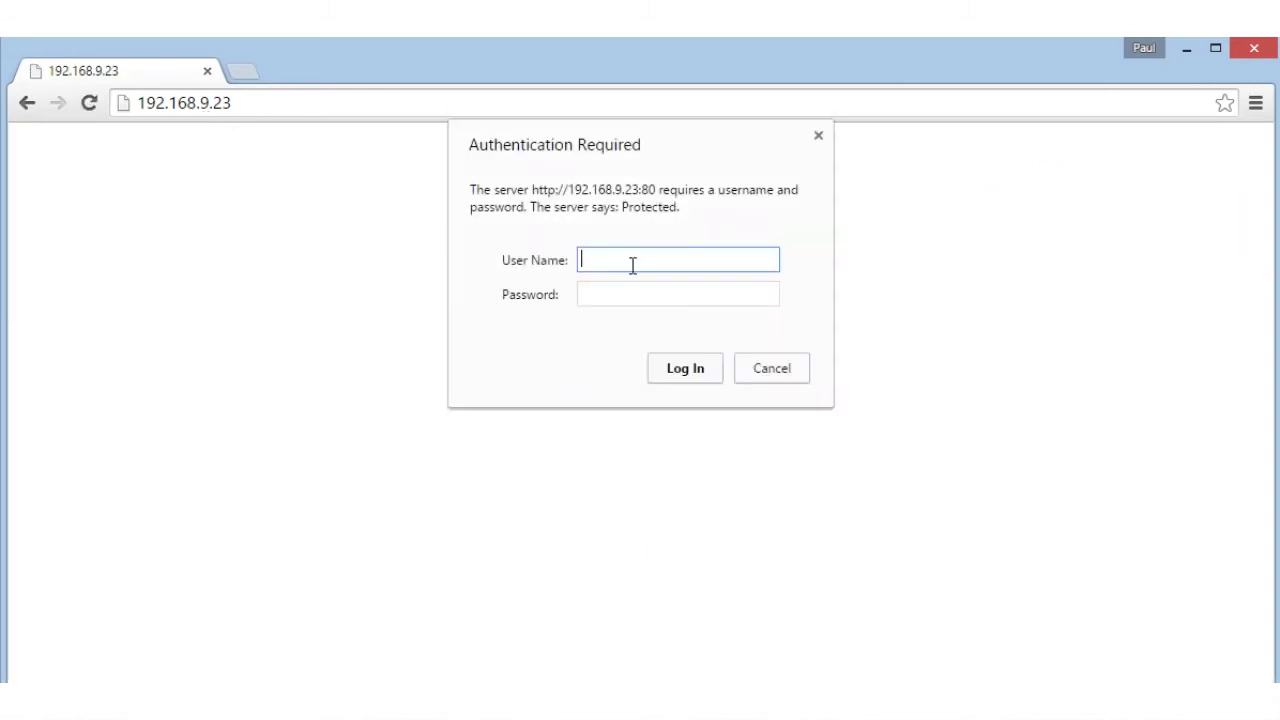
pyautogui.write('admin')
pyautogui.press('Tab')
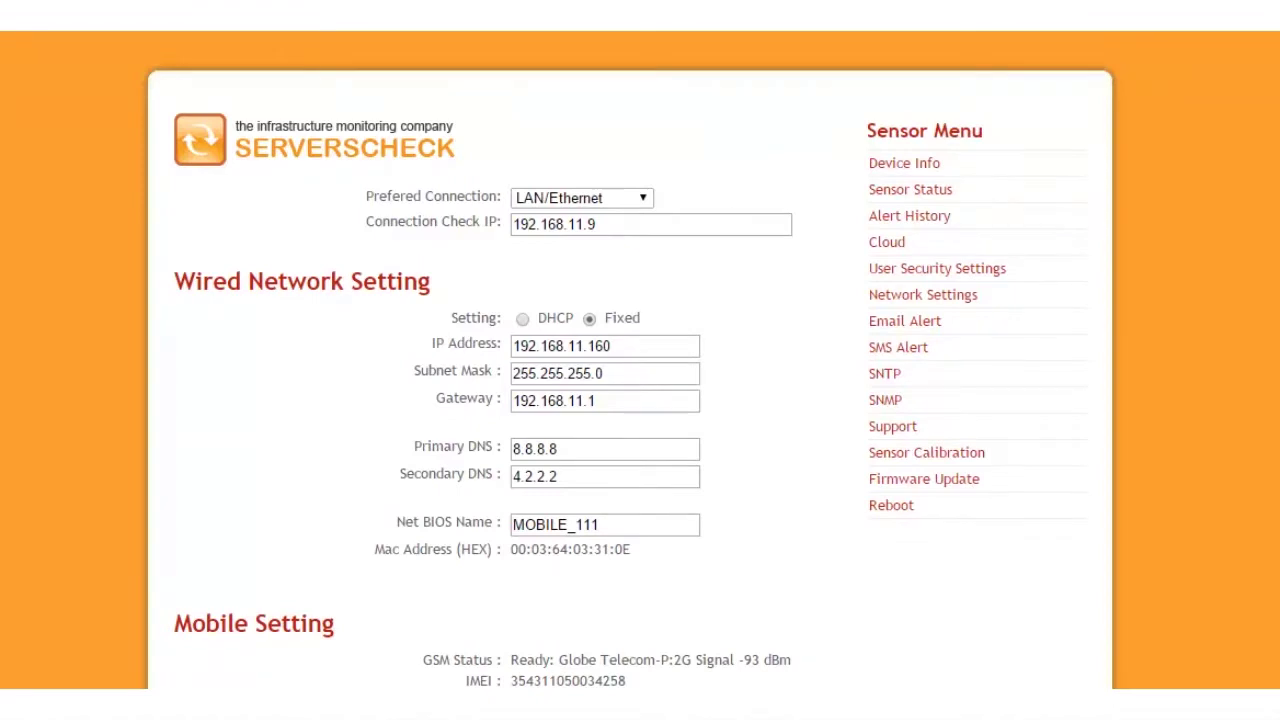
# Check the Prefered Connection choices, then switch to the Sensor Status page.
pyautogui.click(645, 202)
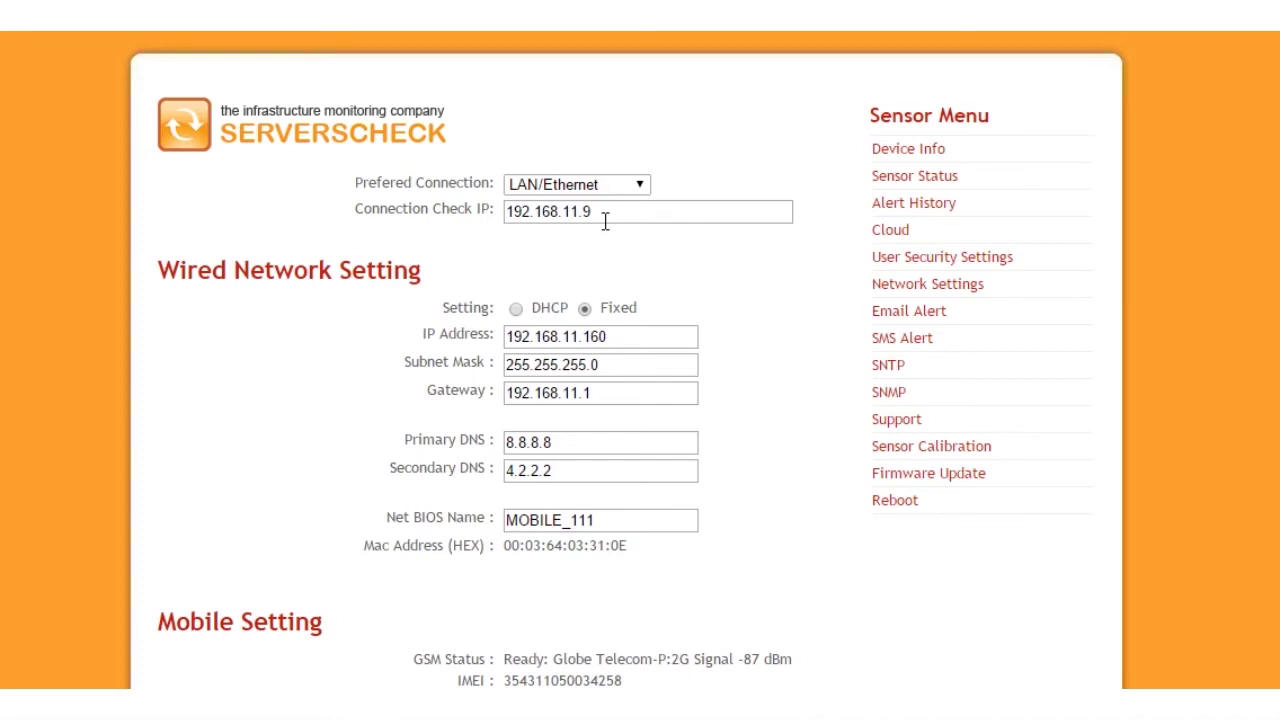
pyautogui.click(915, 180)
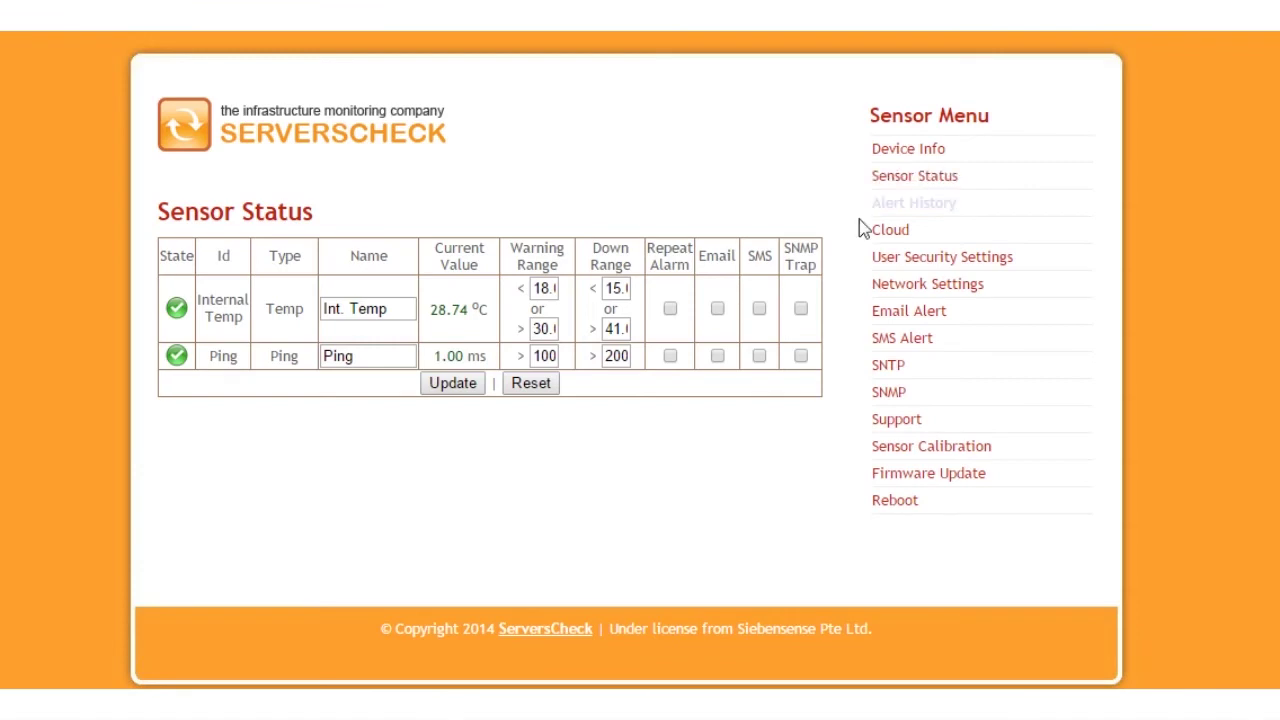
# Tick the Email, SMS and SNMP Trap checkboxes on the Ping row.
pyautogui.click(717, 357)
pyautogui.click(760, 358)
pyautogui.click(803, 360)
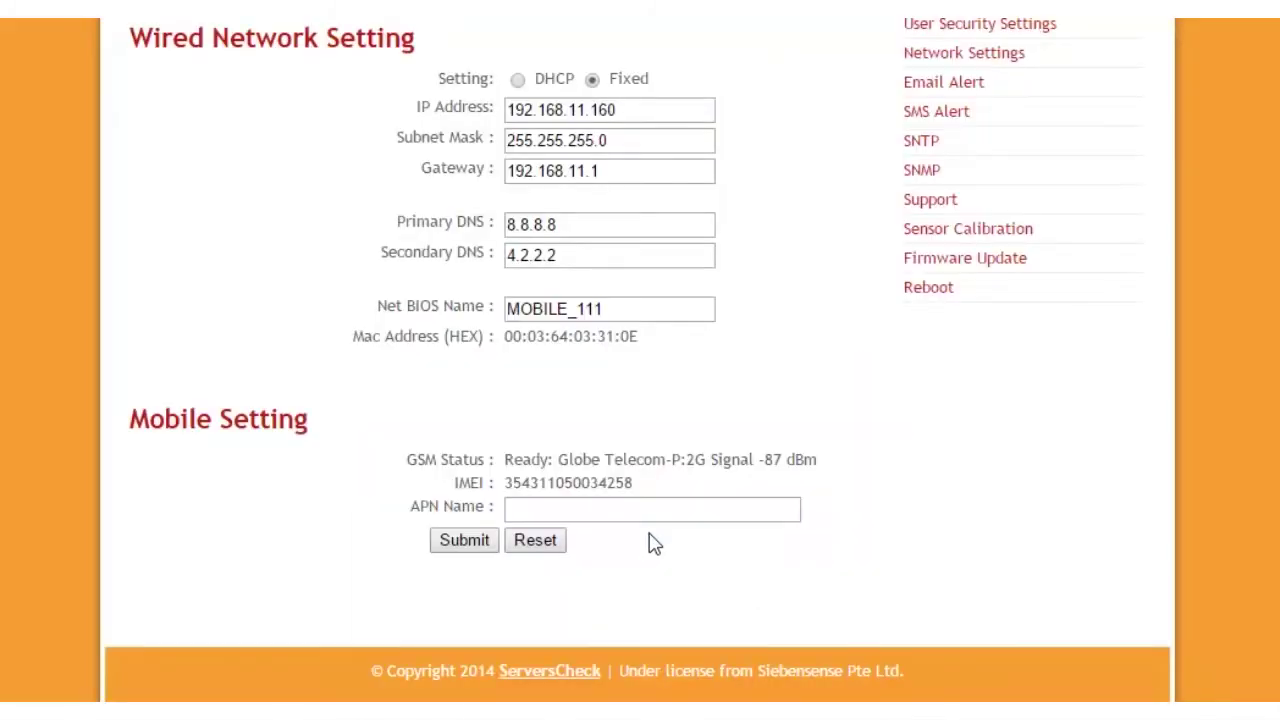
# Enter http.globe.com.ph in the Mobile Setting APN Name field.
pyautogui.click(612, 521)
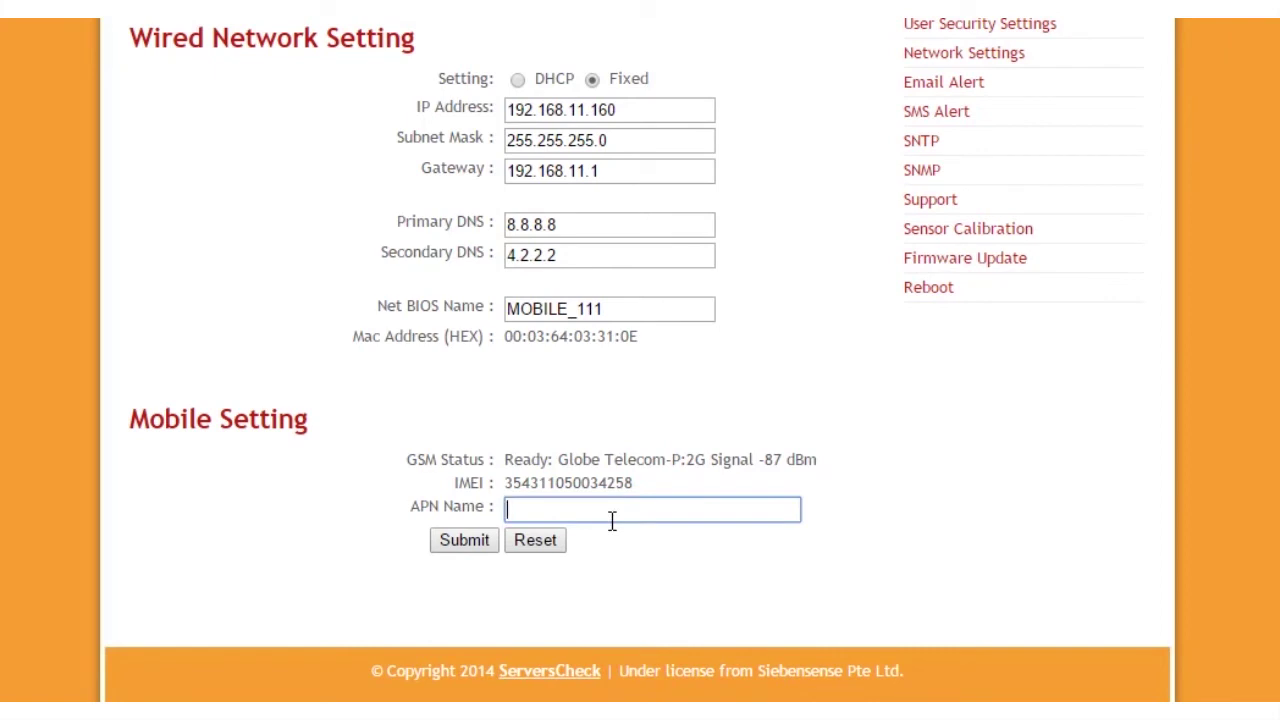
pyautogui.write('http.globe.com.ph')
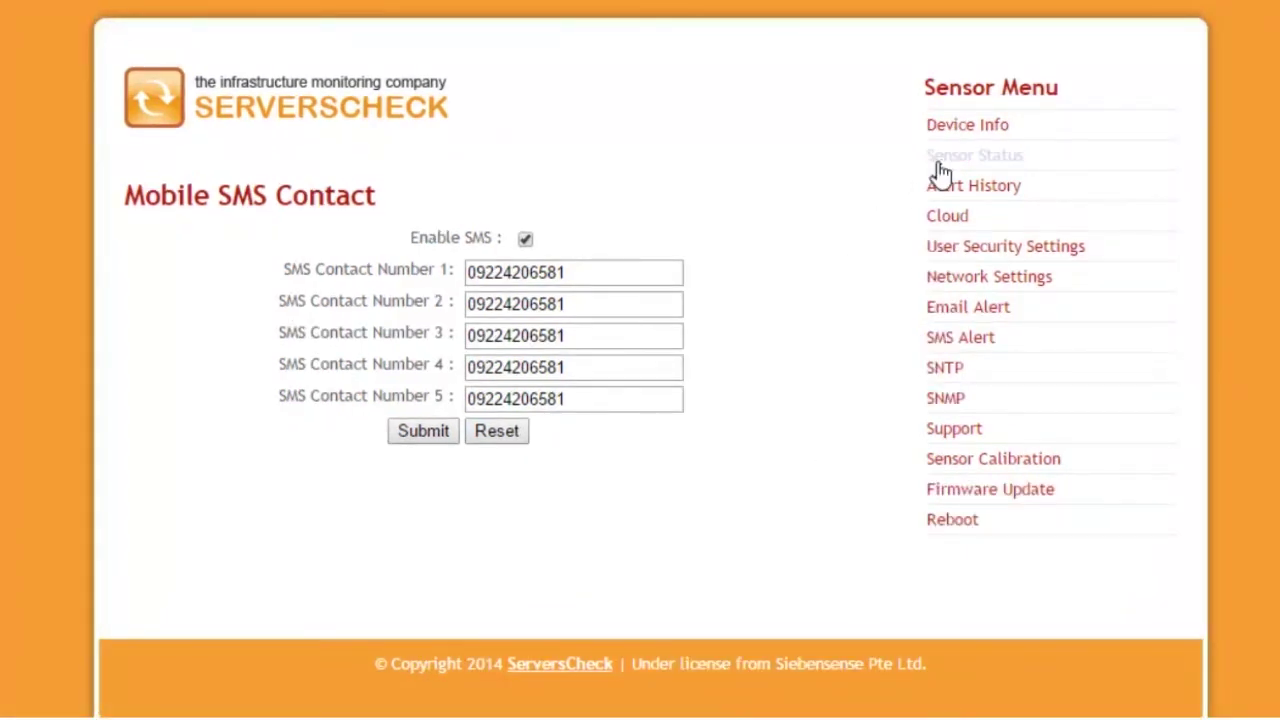
# After confirming SMS is enabled with five contacts, return to Sensor Status.
pyautogui.click(938, 158)
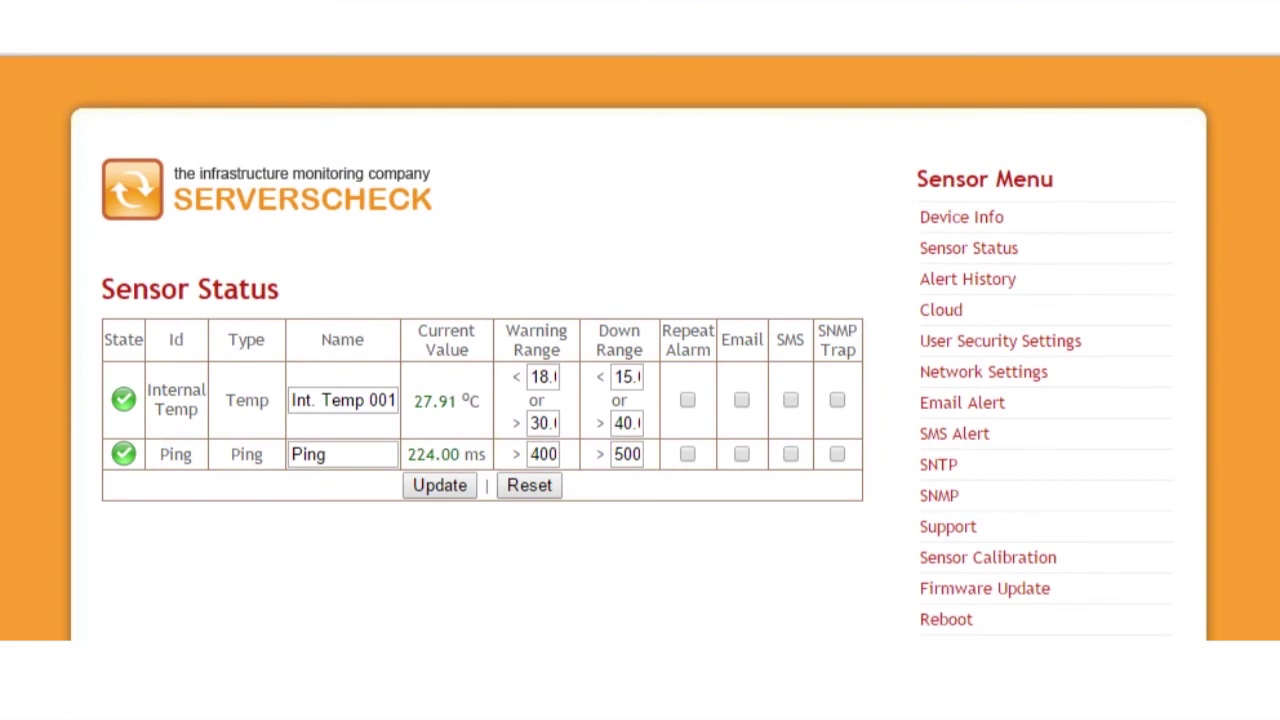